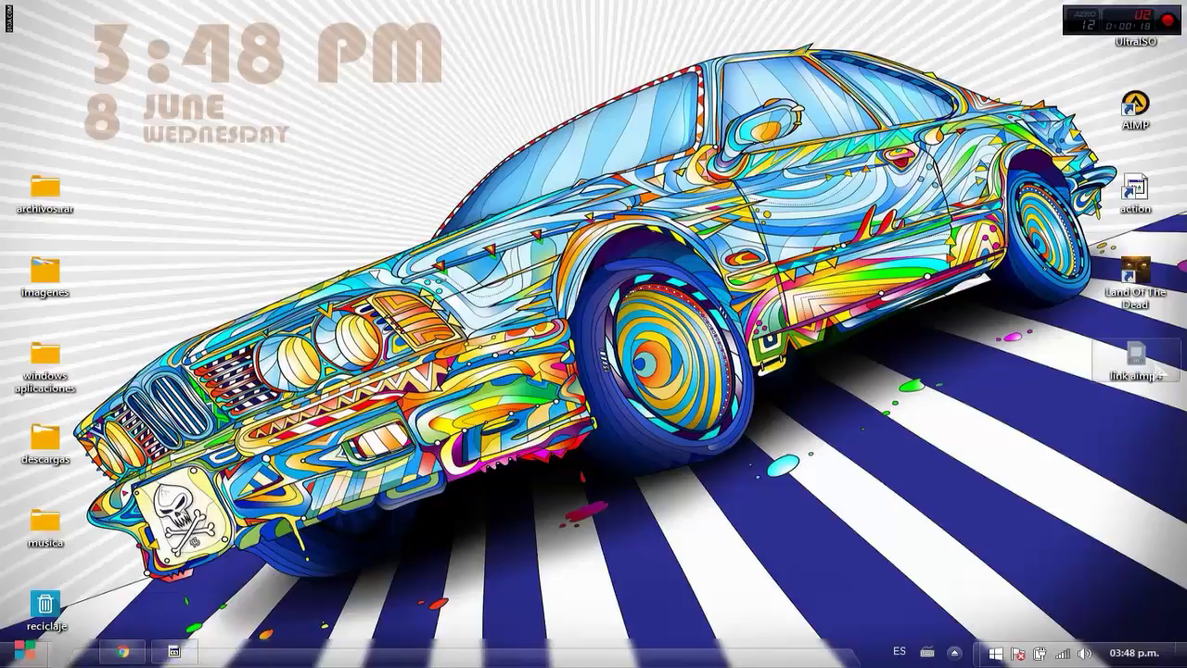
Step: Copy the full download link from the link aimp4 text file on the desktop and minimise the file
{"action": "double_click", "coordinate": [1136, 357]}
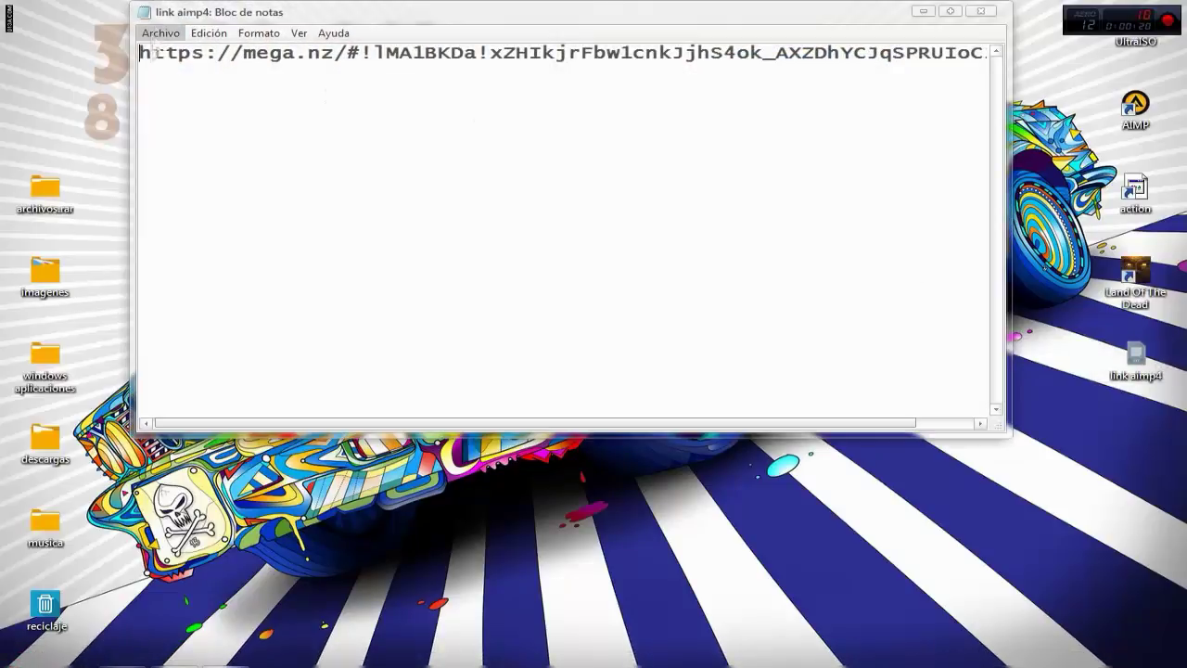
{"action": "left_click_drag", "start_coordinate": [139, 52], "coordinate": [997, 53]}
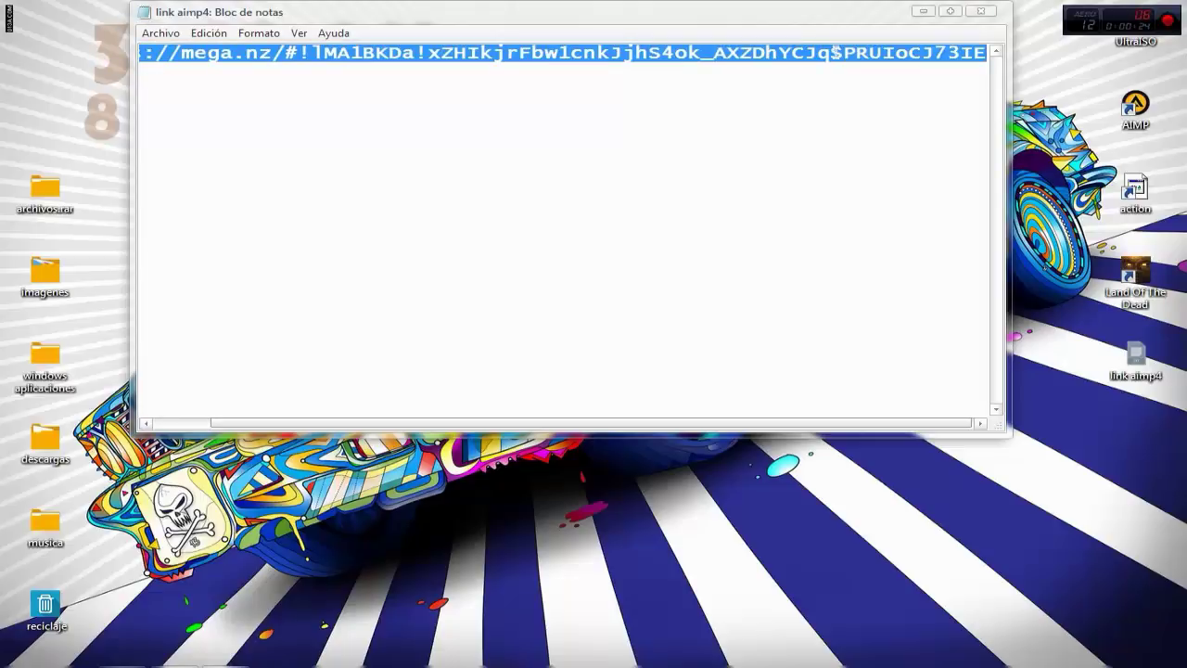
{"action": "right_click", "coordinate": [836, 52]}
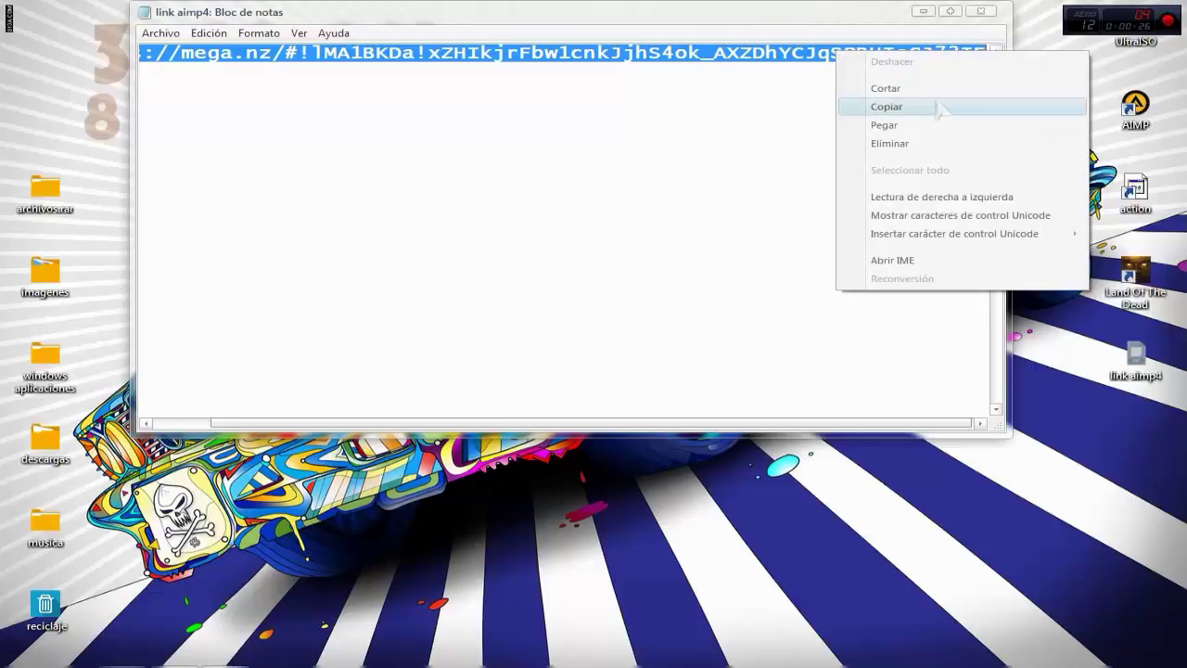
{"action": "left_click", "coordinate": [939, 107]}
{"action": "left_click", "coordinate": [923, 12]}
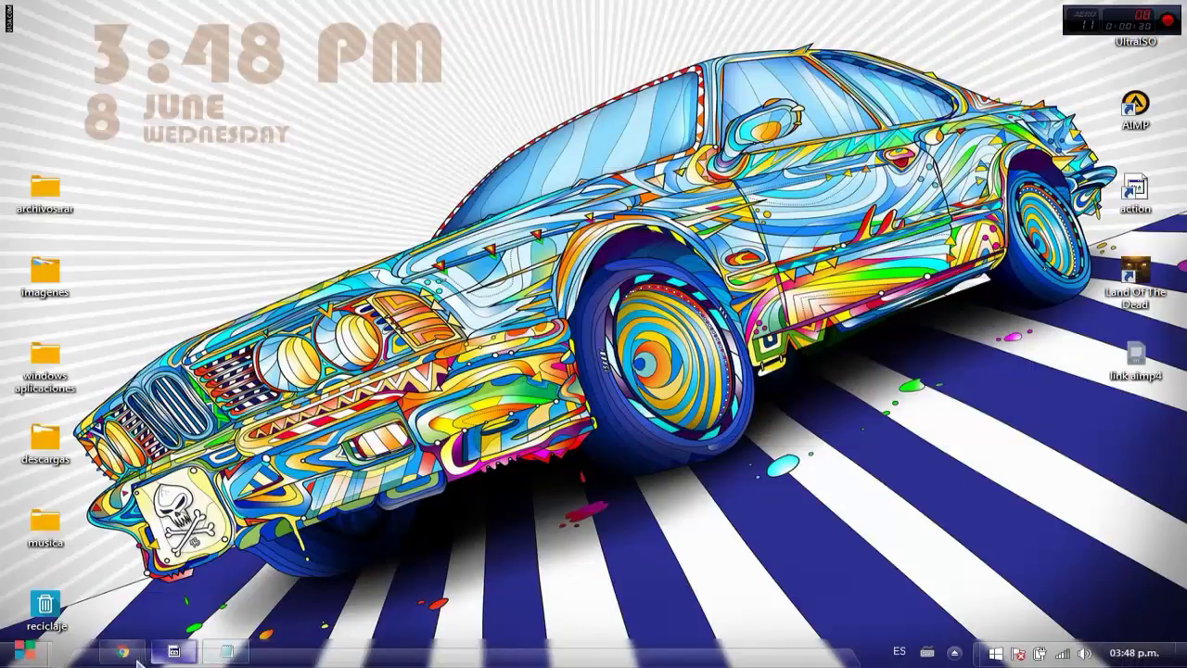
Step: Switch to Chrome and load the copied MEGA link in a new tab
{"action": "left_click", "coordinate": [123, 655]}
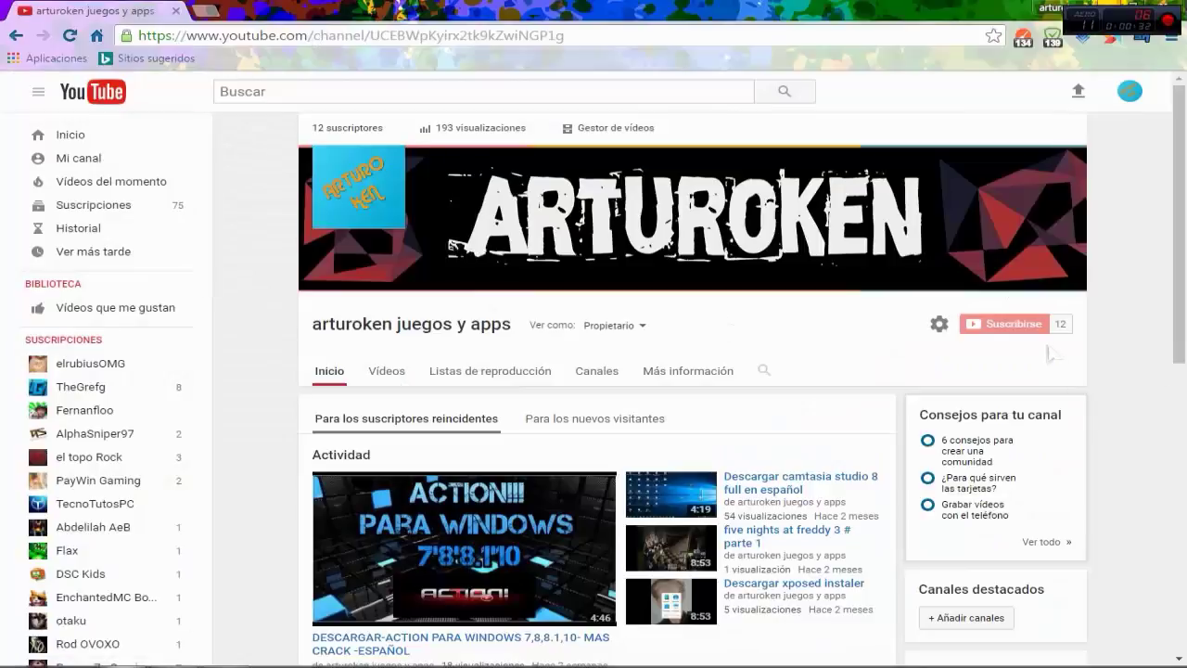
{"action": "scroll", "coordinate": [862, 334], "scroll_direction": "down", "scroll_amount": 2}
{"action": "scroll", "coordinate": [862, 334], "scroll_direction": "up", "scroll_amount": 2}
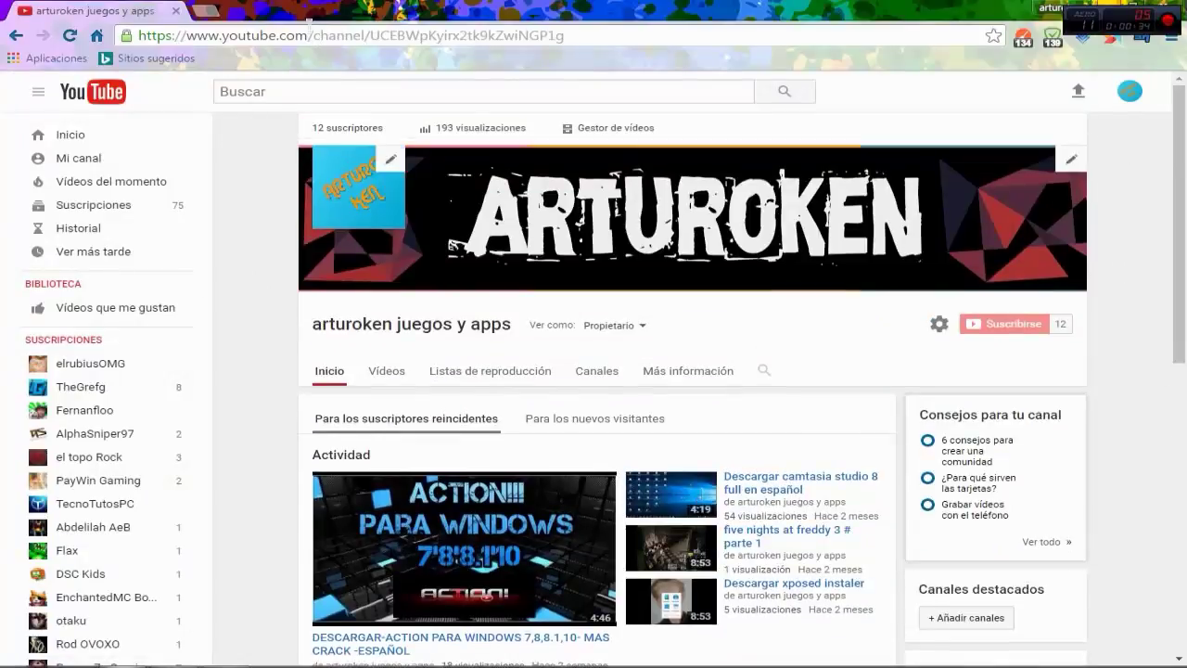
{"action": "left_click", "coordinate": [202, 10]}
{"action": "right_click", "coordinate": [214, 34]}
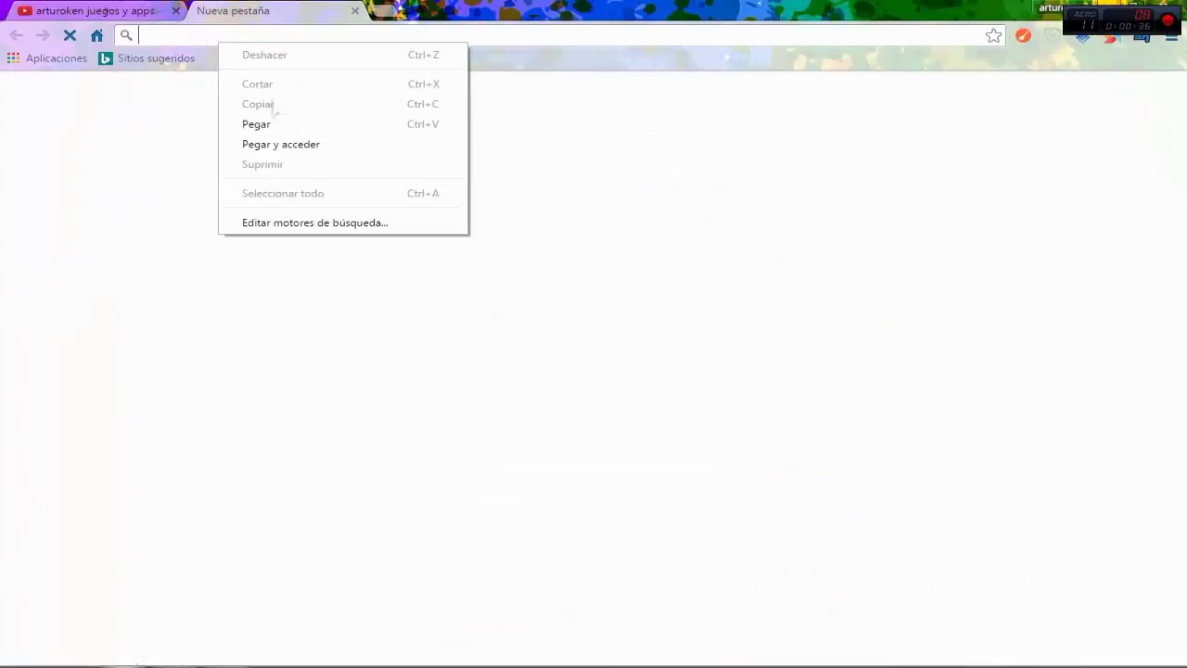
{"action": "left_click", "coordinate": [270, 121]}
{"action": "key", "text": "Return"}
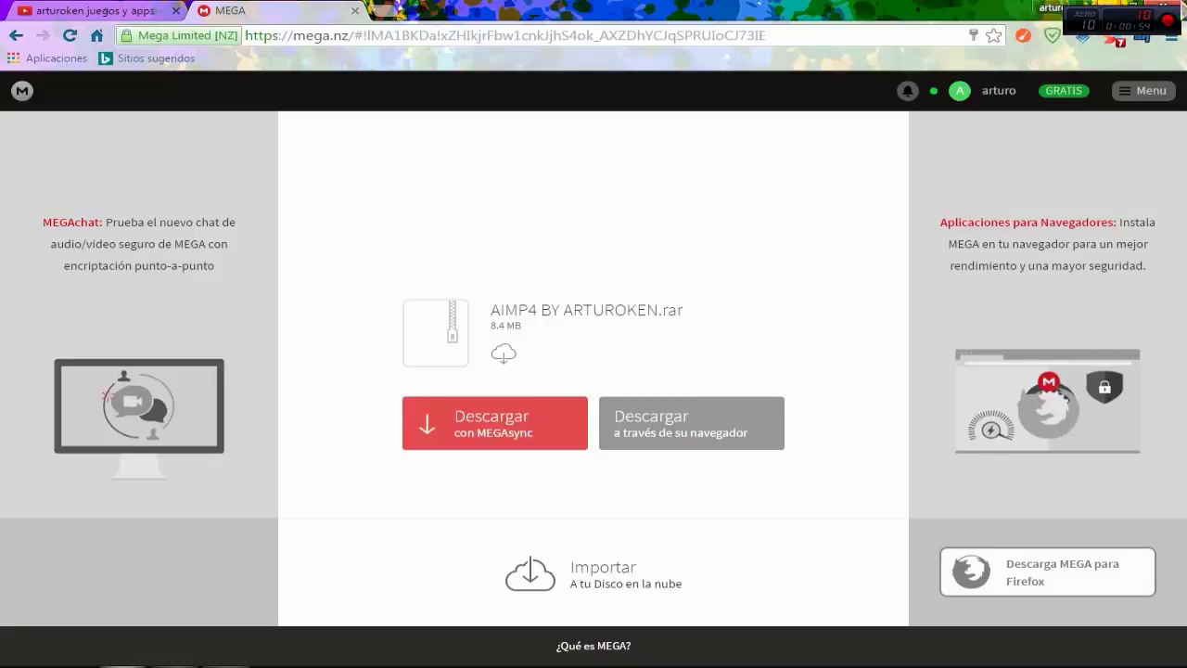
Step: Move the AIMP4 BY ARTUROKEN archive out of the archivos.rar folder onto the desktop and clear the open windows
{"action": "key", "text": "super+d"}
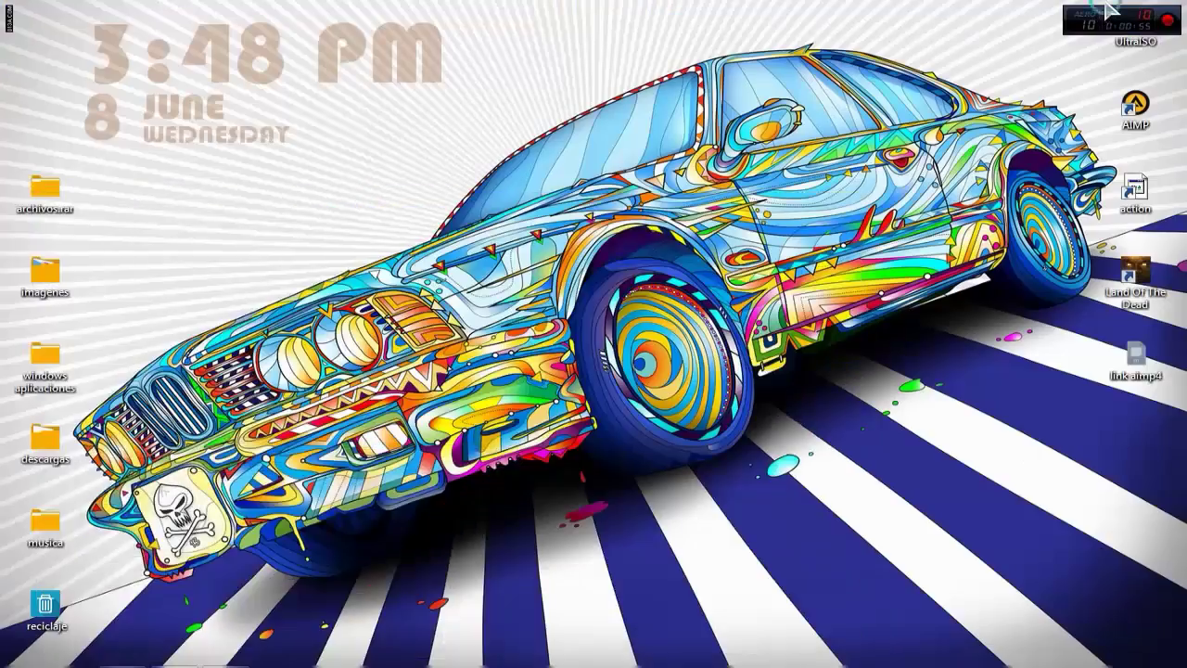
{"action": "double_click", "coordinate": [67, 191]}
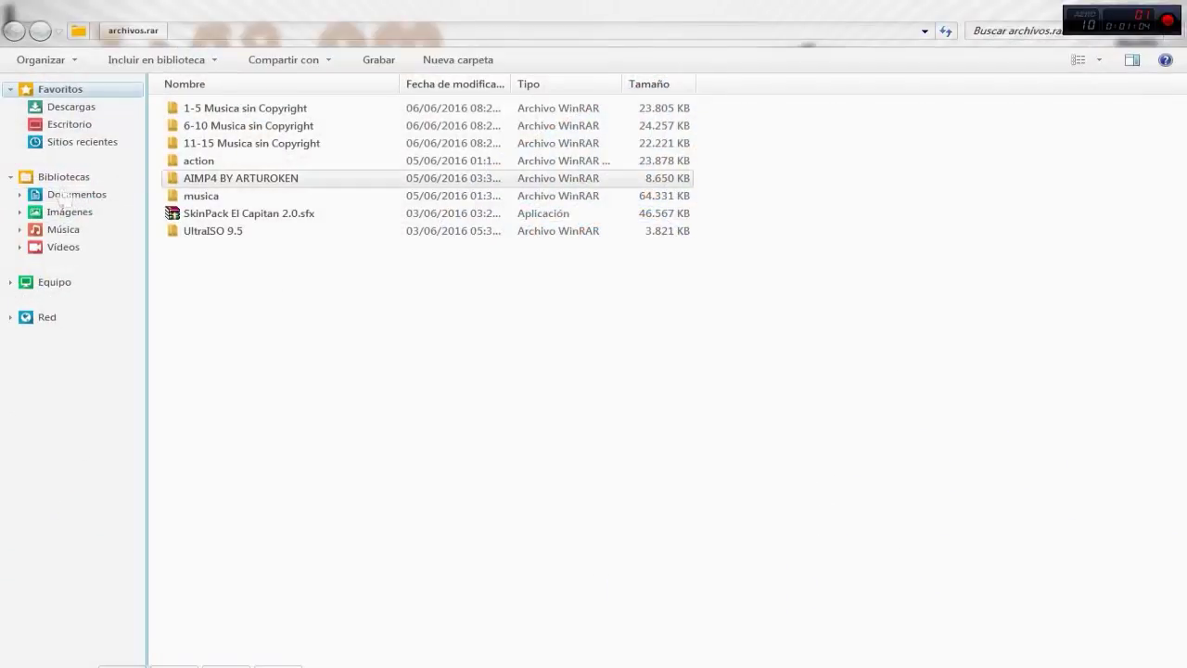
{"action": "left_click", "coordinate": [1148, 19]}
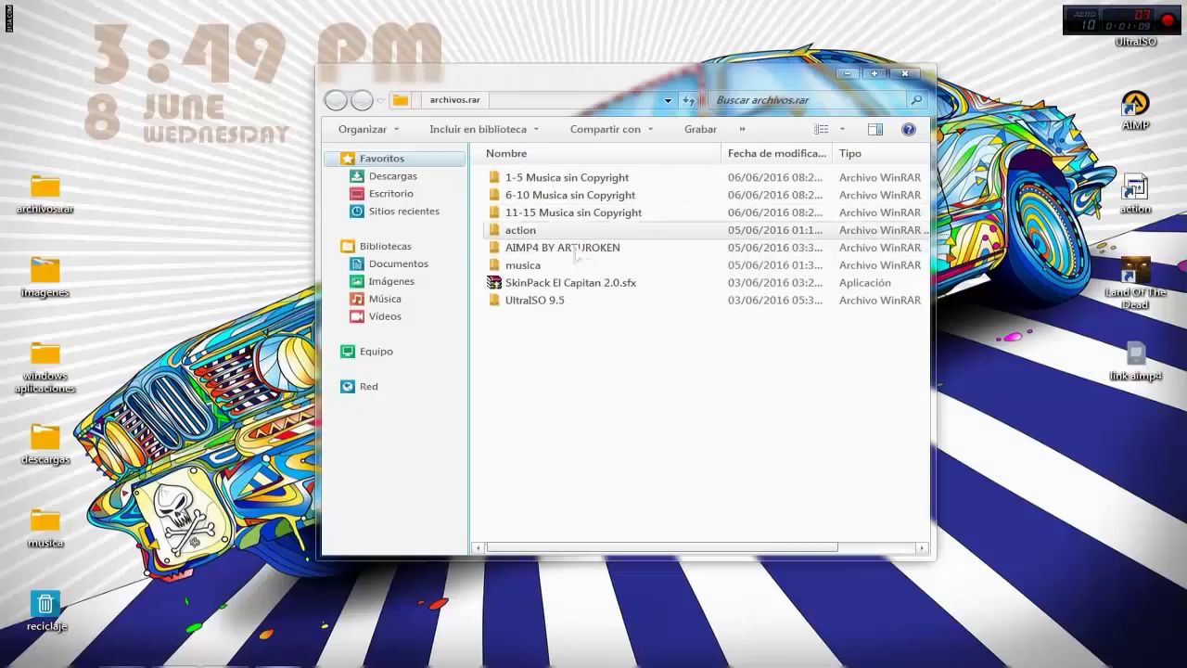
{"action": "left_click_drag", "start_coordinate": [556, 248], "coordinate": [666, 269]}
{"action": "key", "text": "super+d"}
Step: Extract the AIMP4 BY ARTUROKEN archive directly onto the desktop, supplying the archive password
{"action": "right_click", "coordinate": [665, 259]}
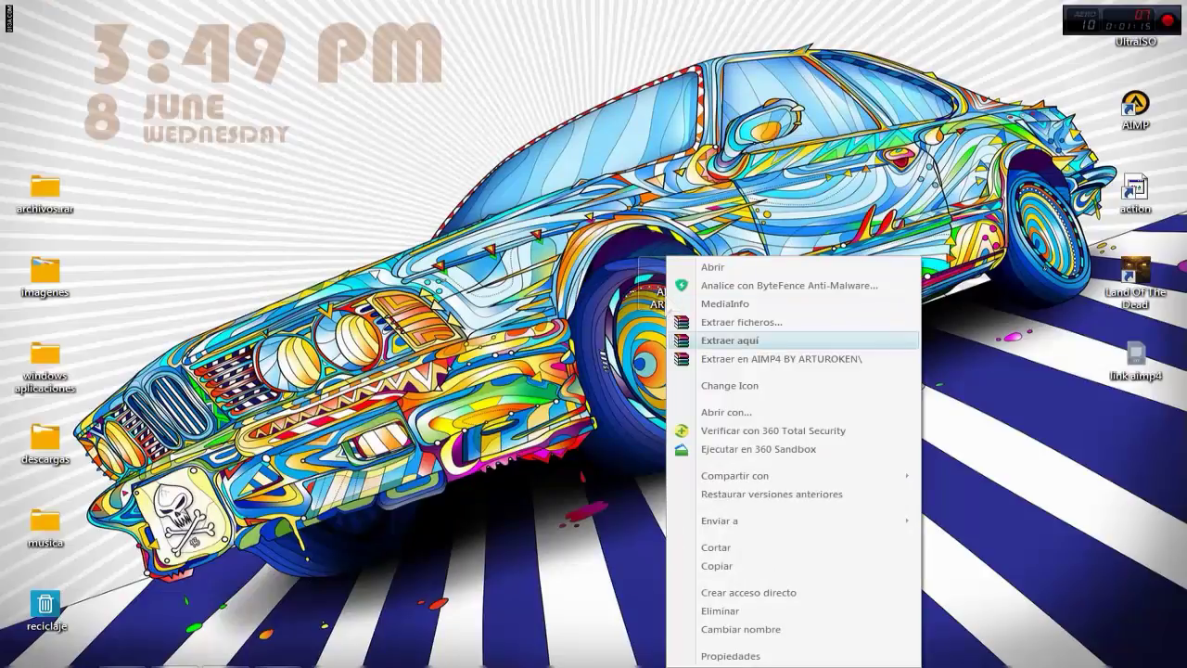
{"action": "left_click", "coordinate": [756, 340]}
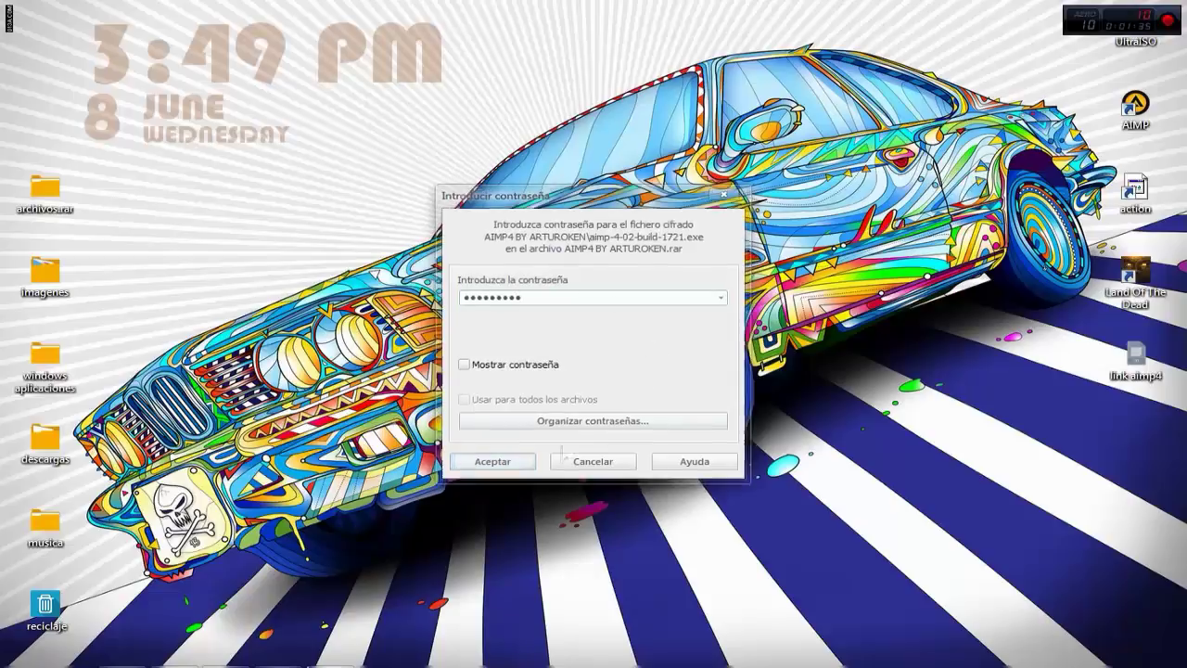
{"action": "left_click", "coordinate": [498, 461]}
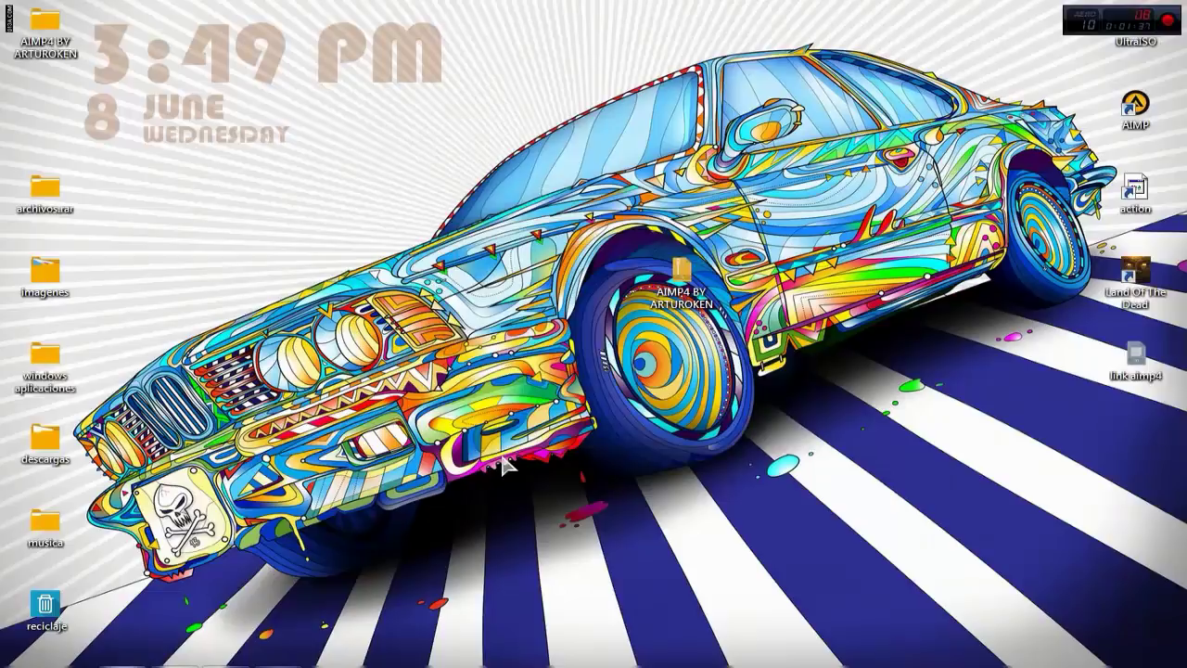
Step: Place the extracted AIMP4 BY ARTUROKEN folder beside its archive and run aimp-4-02-build-1721 from it as administrator
{"action": "left_click_drag", "start_coordinate": [44, 28], "coordinate": [559, 271]}
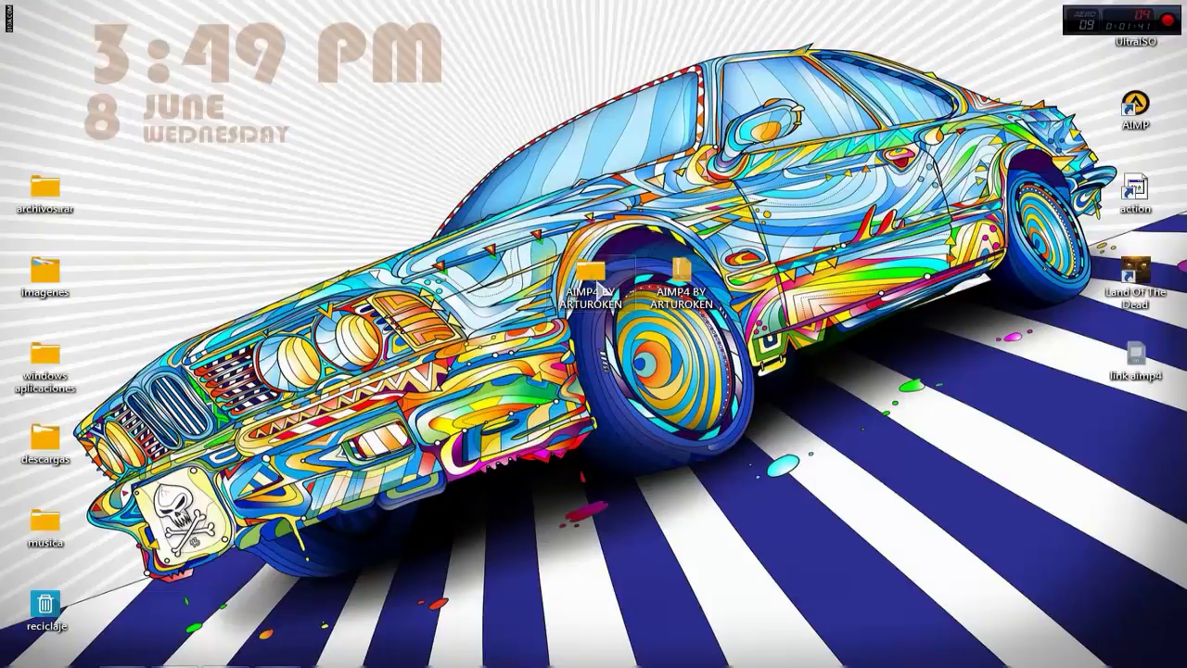
{"action": "double_click", "coordinate": [592, 277]}
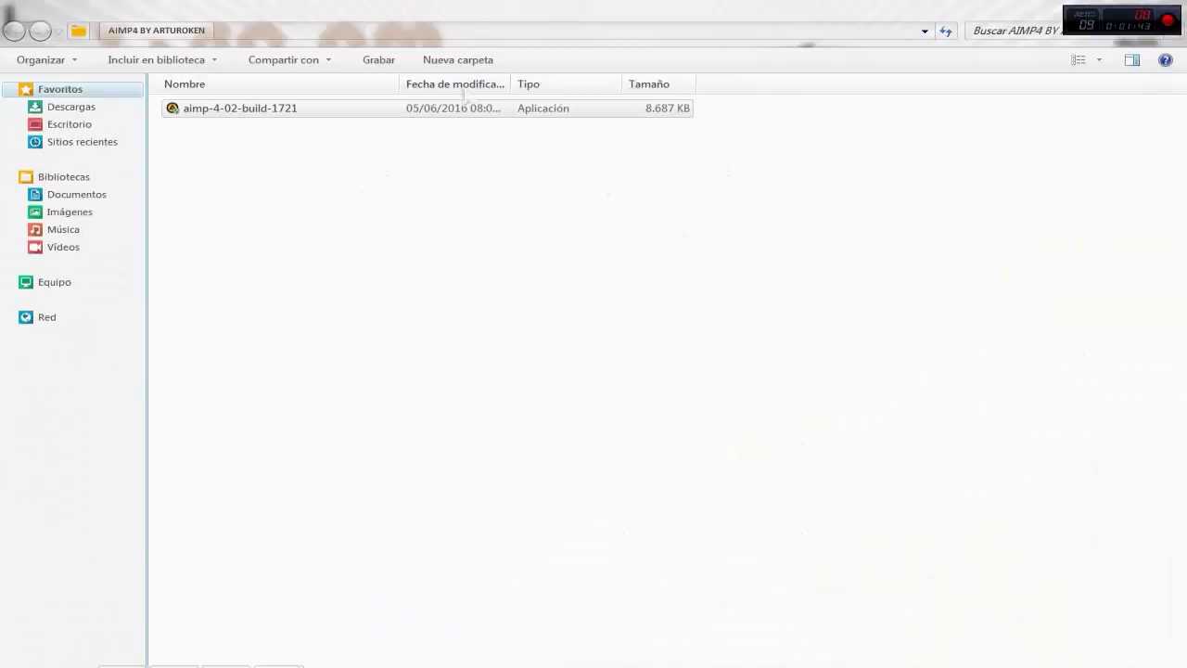
{"action": "right_click", "coordinate": [428, 107]}
{"action": "left_click", "coordinate": [580, 136]}
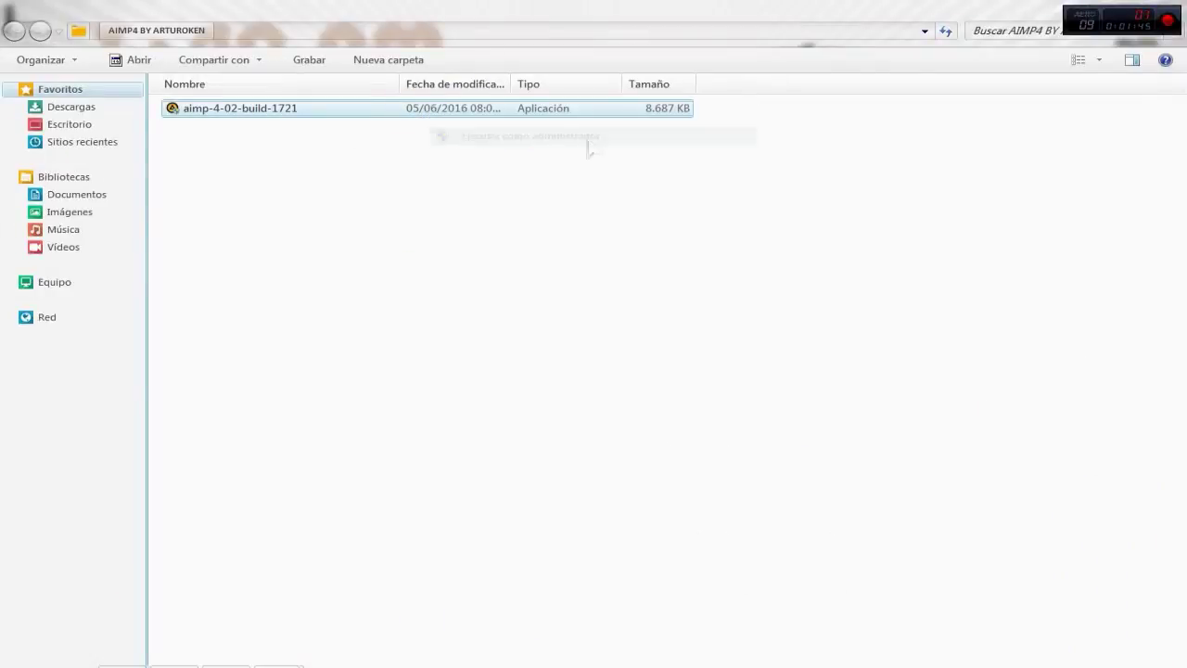
{"action": "left_click", "coordinate": [672, 382]}
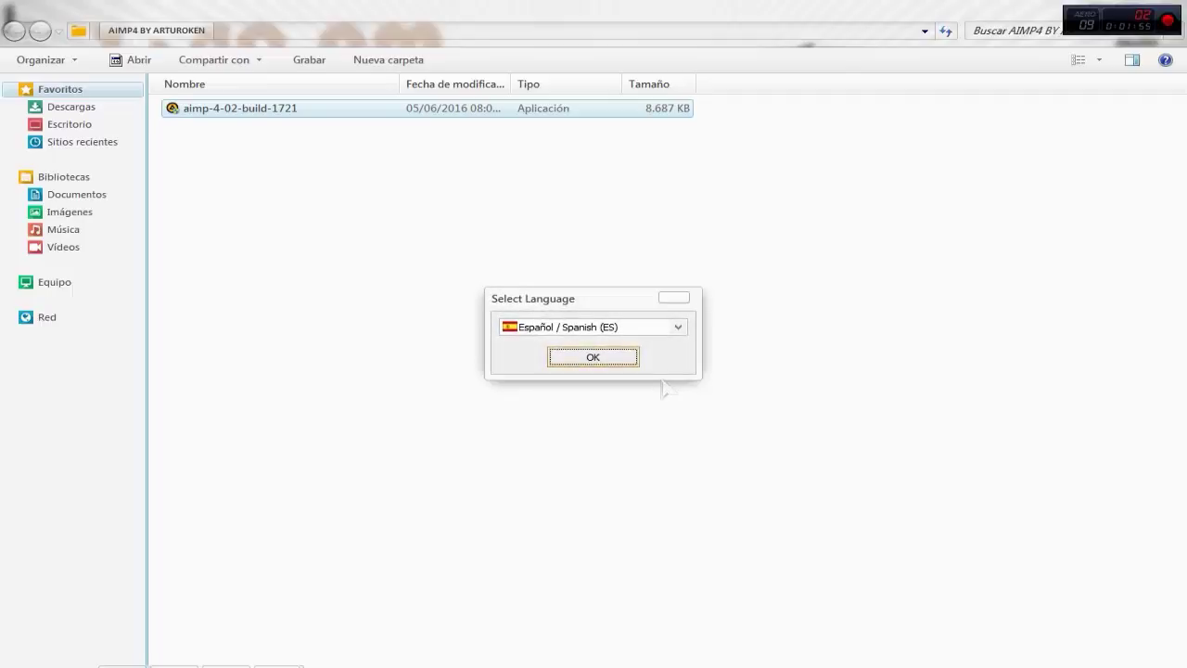
Step: Install AIMP in Spanish, accepting the licence terms and keeping the C:\Program Files\AIMP\ destination and all default integration options
{"action": "left_click", "coordinate": [602, 357]}
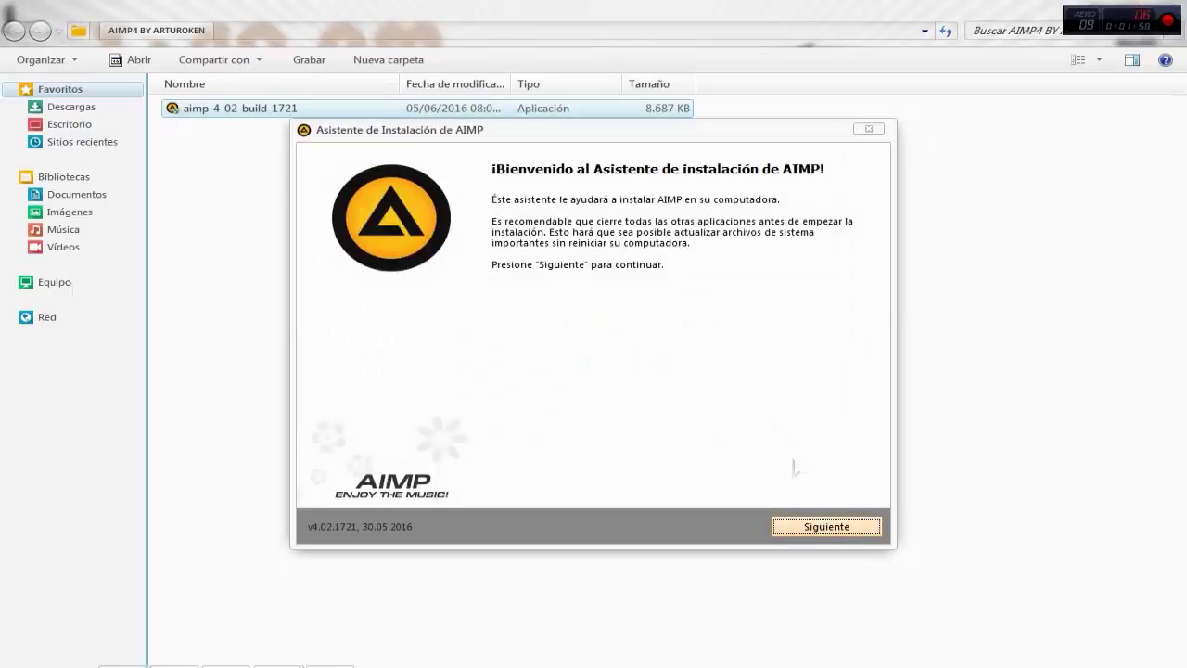
{"action": "left_click", "coordinate": [857, 525]}
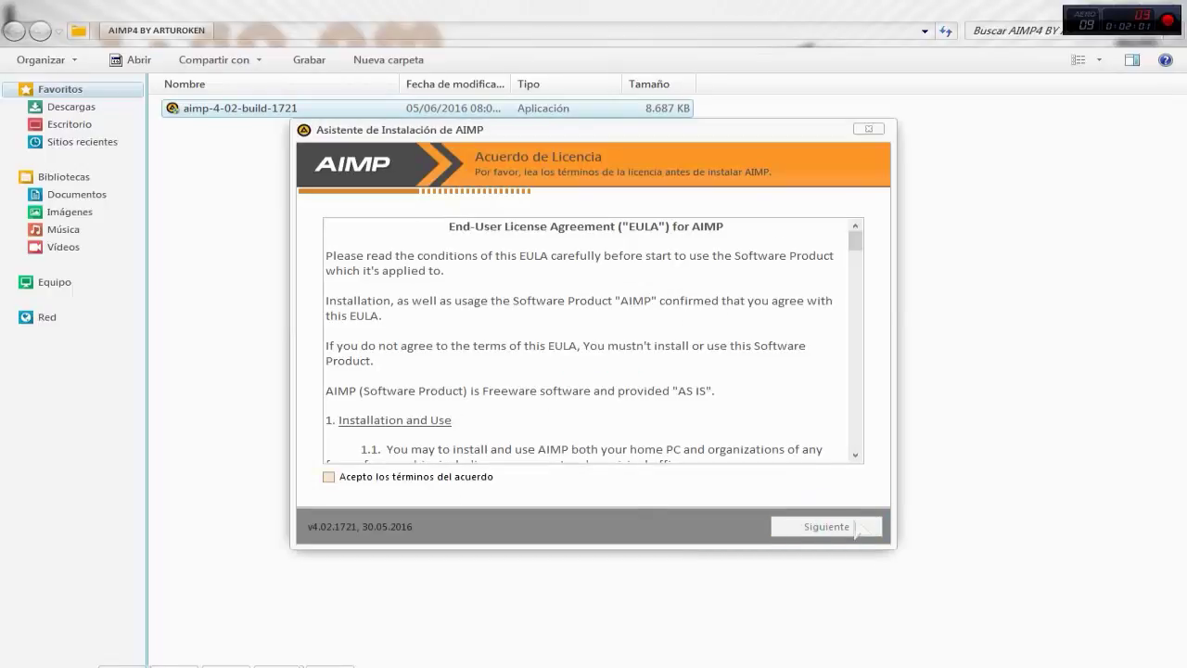
{"action": "left_click", "coordinate": [435, 477]}
{"action": "left_click", "coordinate": [858, 526]}
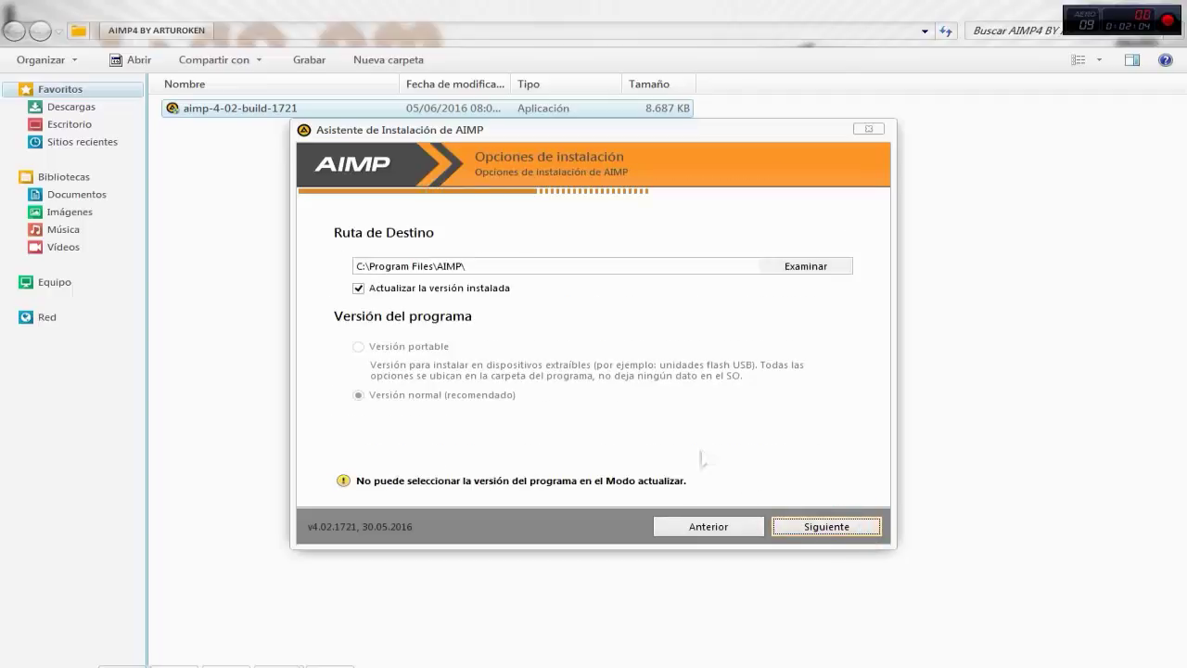
{"action": "left_click", "coordinate": [828, 528]}
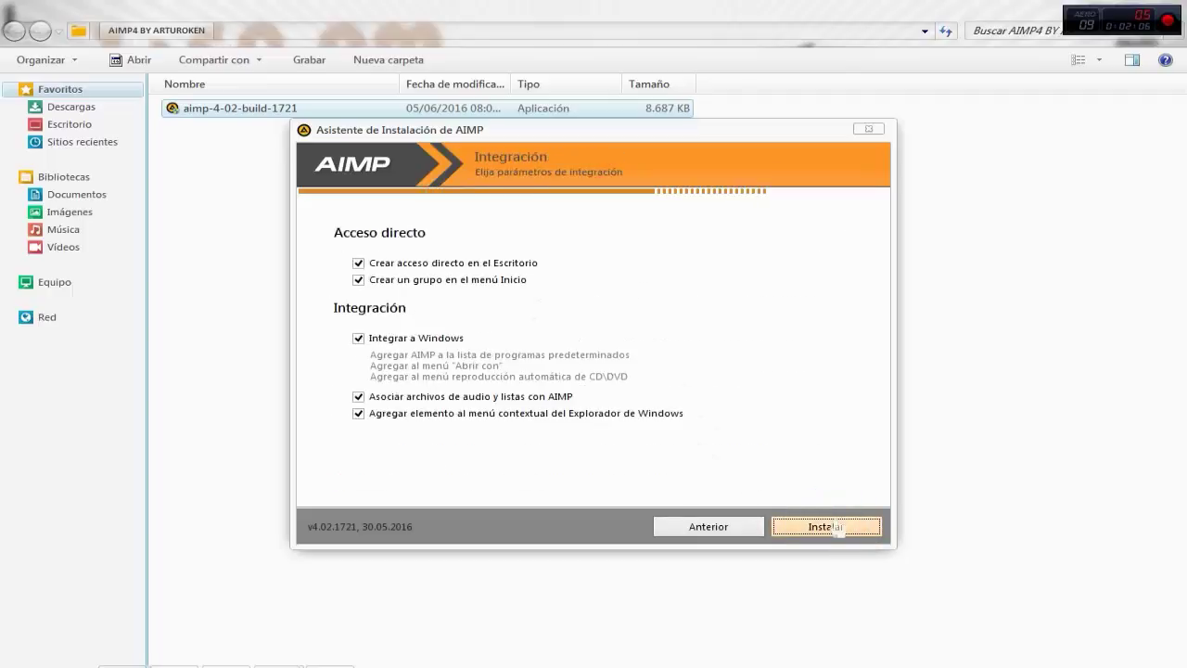
{"action": "left_click", "coordinate": [826, 527]}
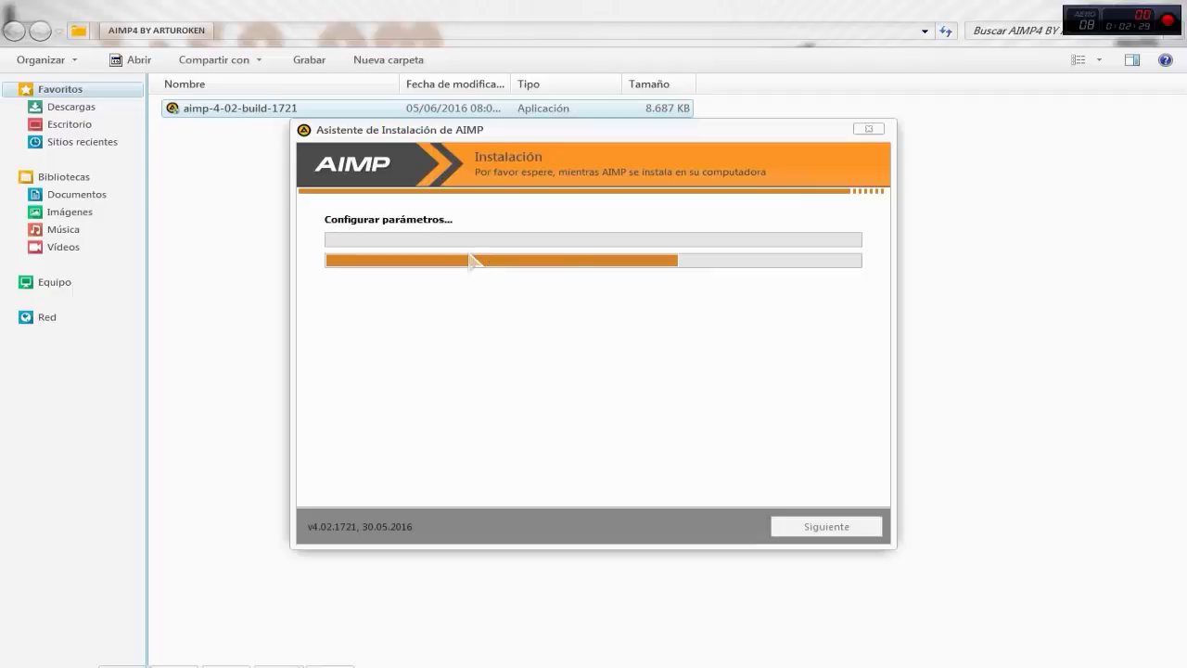
Step: Clear the other windows away from the installation wizard and finish it with Iniciar AIMP enabled
{"action": "left_click", "coordinate": [1149, 13]}
{"action": "left_click_drag", "start_coordinate": [733, 131], "coordinate": [707, 104]}
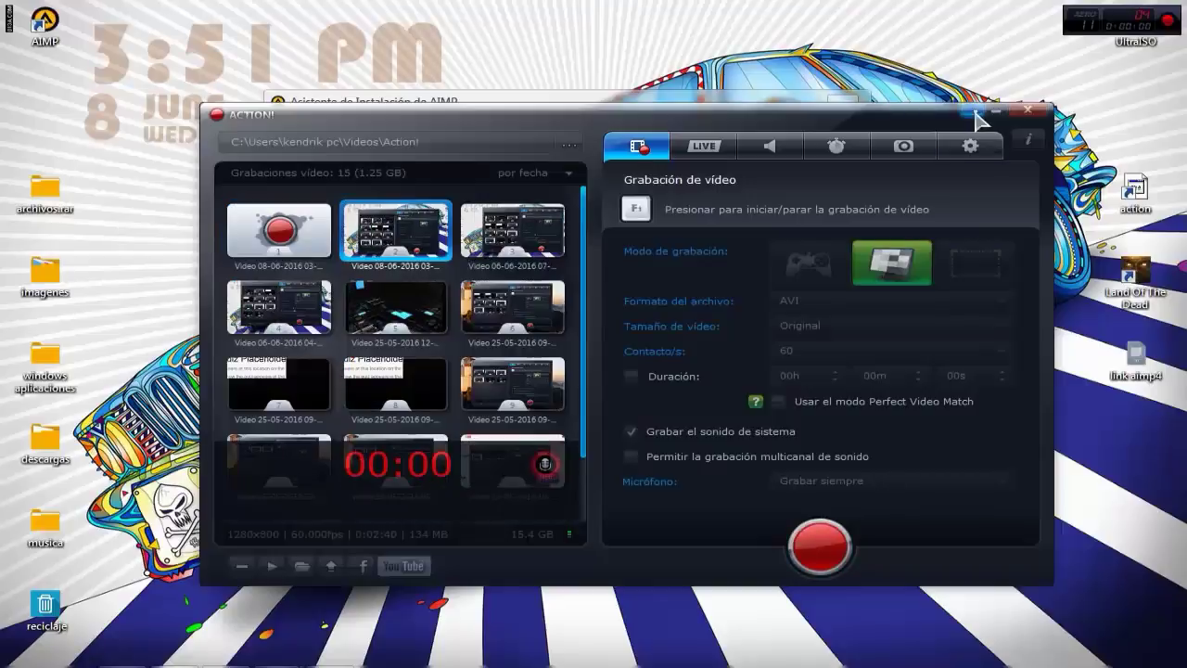
{"action": "left_click", "coordinate": [975, 113]}
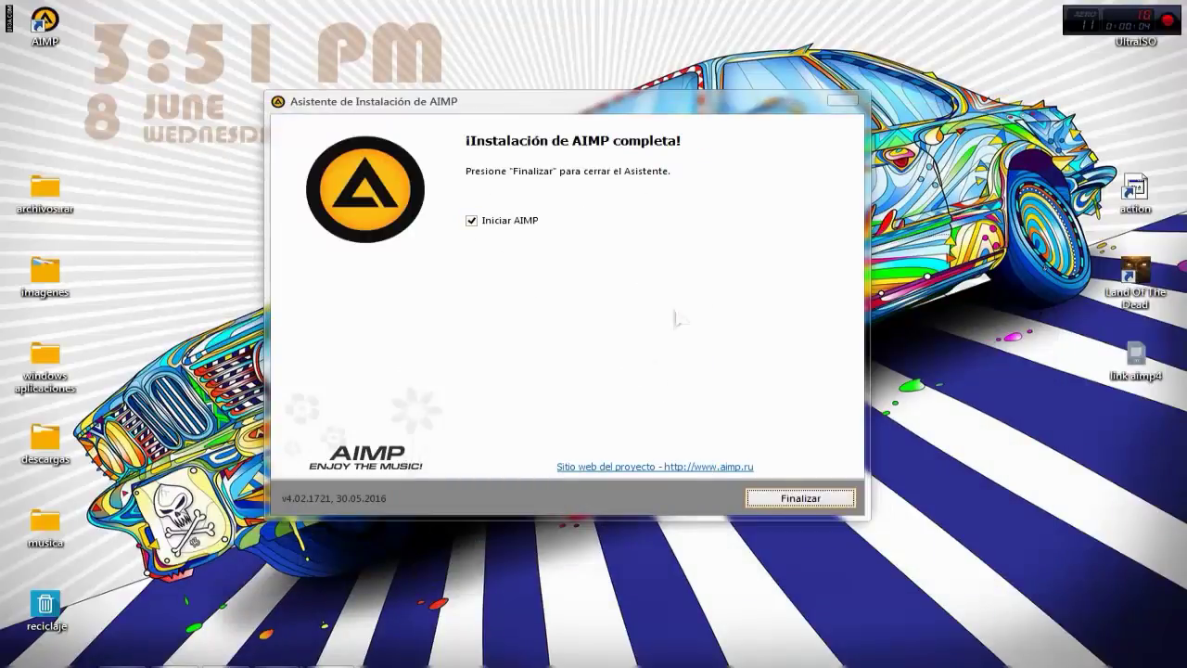
{"action": "left_click", "coordinate": [822, 505]}
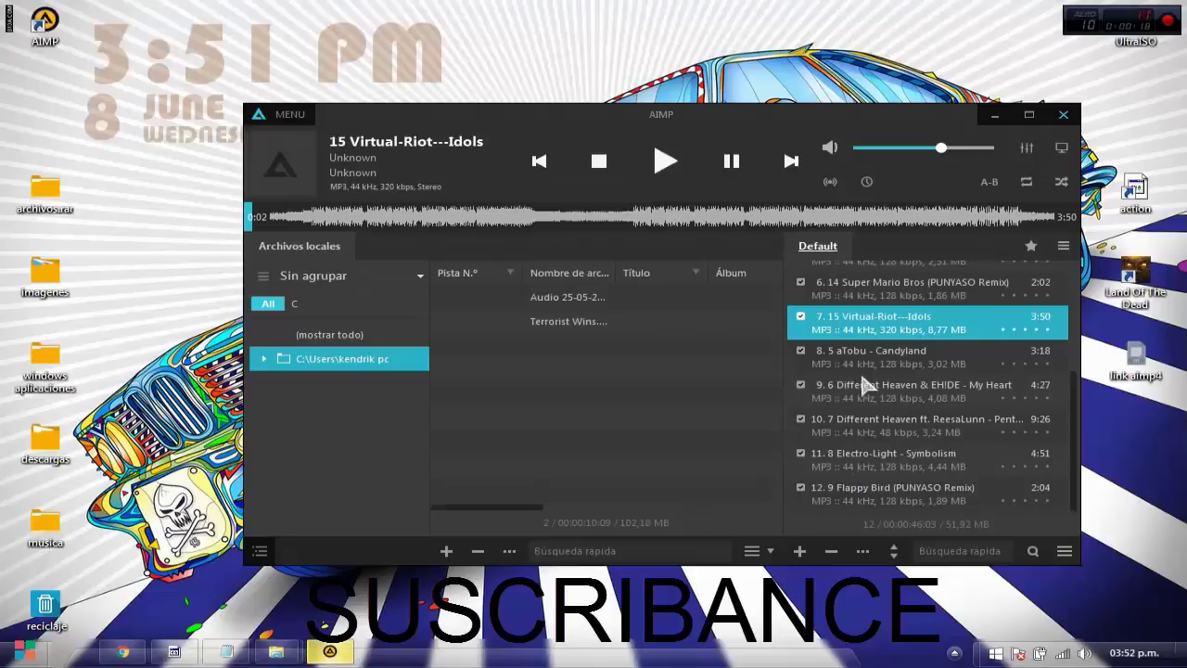
Step: Select the 14 Super Mario Bros (PUNYASO Remix) track in the Default playlist and lower the playback volume almost to minimum
{"action": "scroll", "coordinate": [1081, 422], "scroll_direction": "up", "scroll_amount": 3}
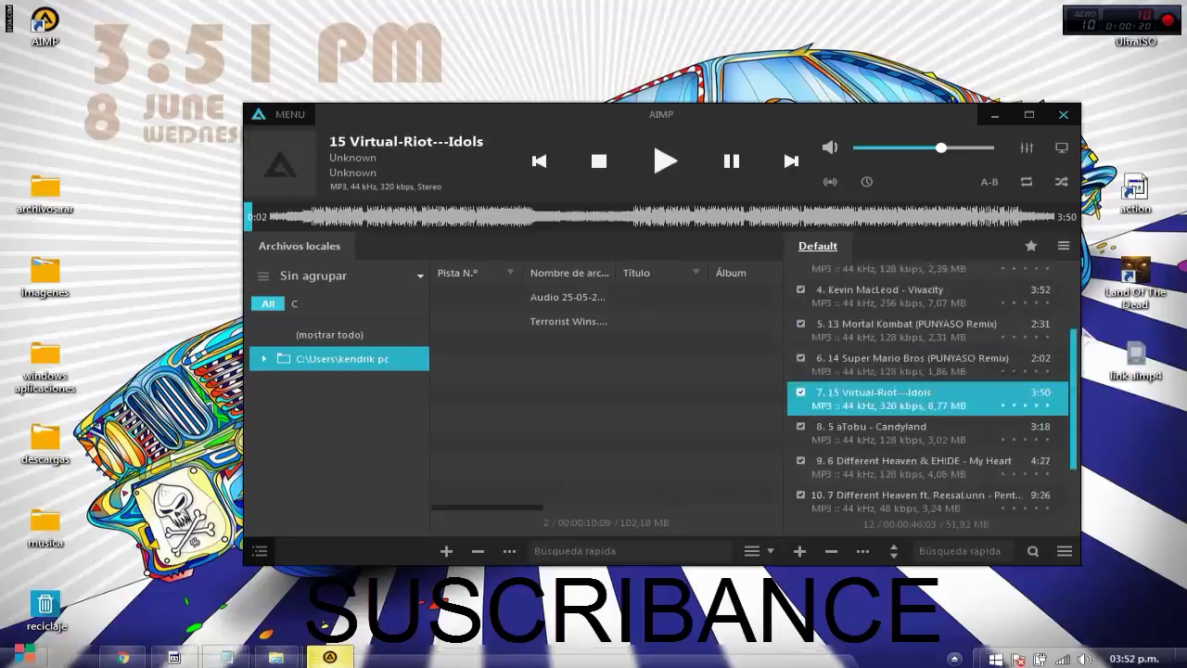
{"action": "scroll", "coordinate": [1081, 402], "scroll_direction": "down", "scroll_amount": 3}
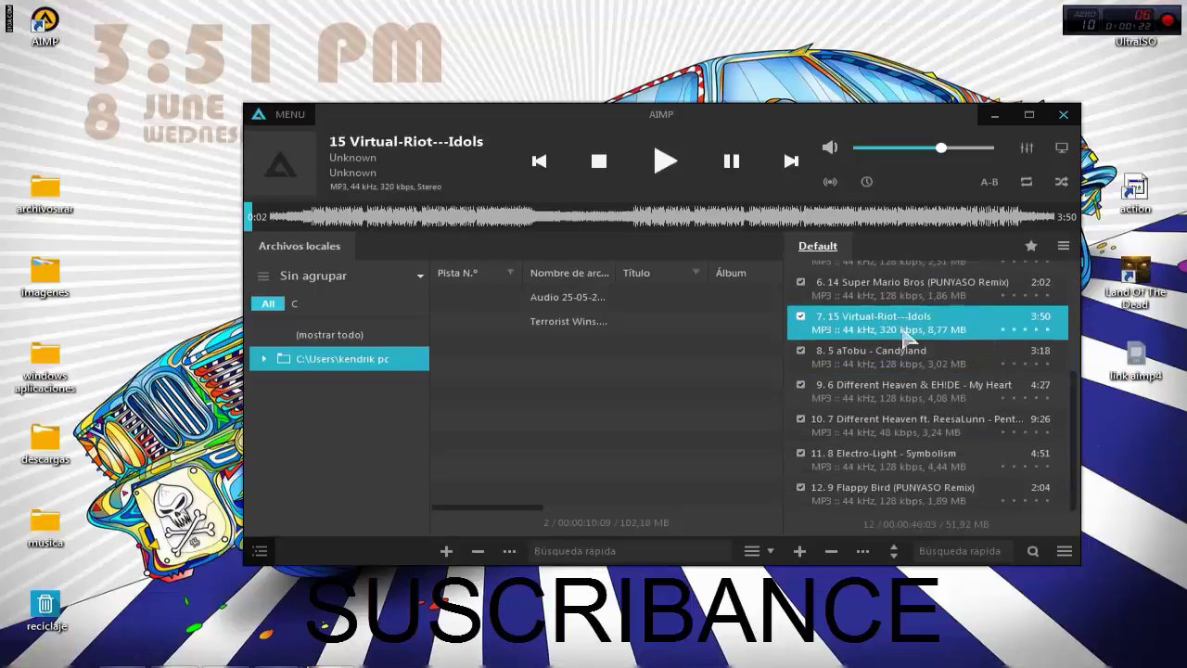
{"action": "left_click", "coordinate": [934, 297]}
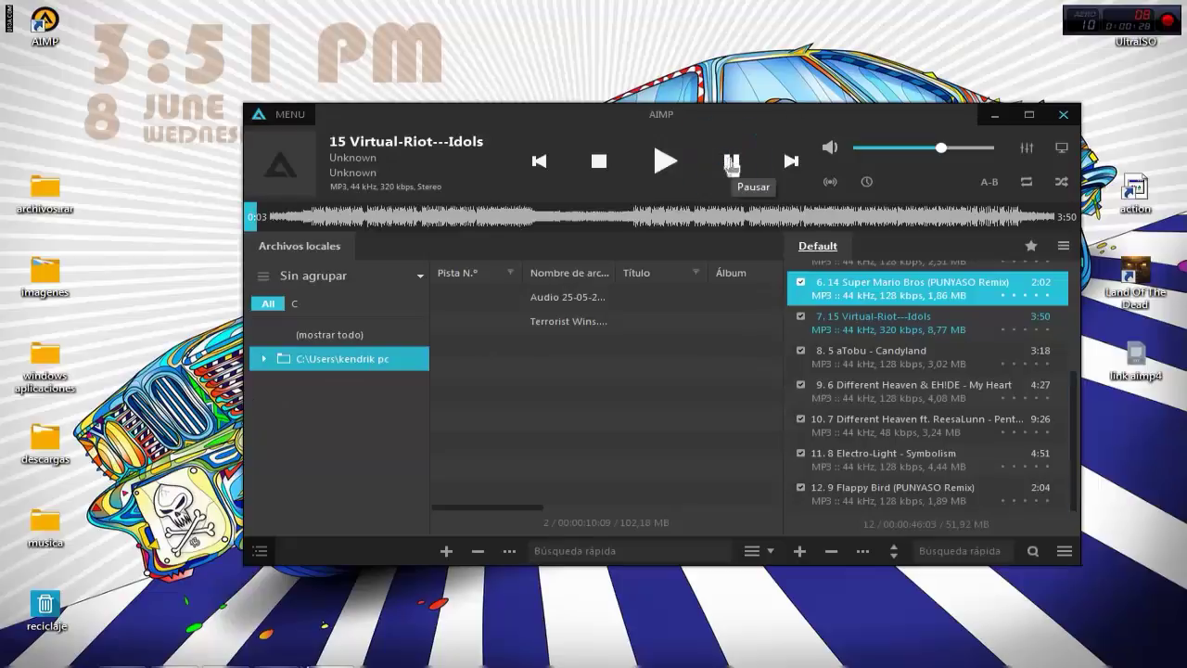
{"action": "left_click_drag", "start_coordinate": [874, 148], "coordinate": [860, 156]}
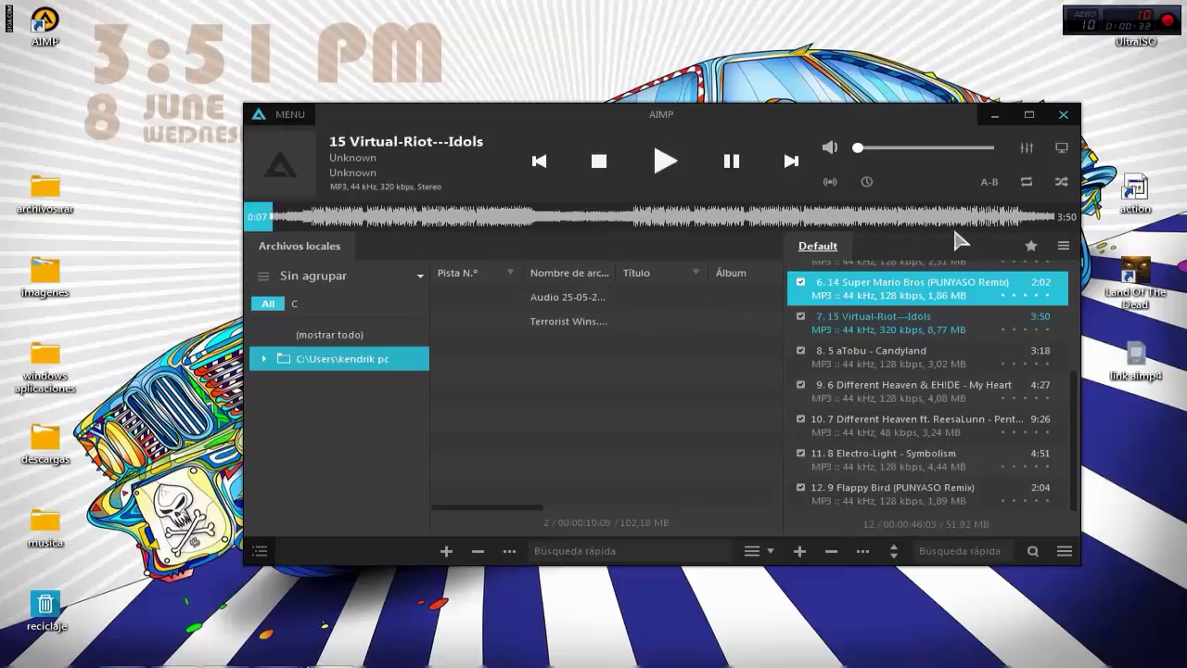
Step: Try the playback controls by pausing, restarting 15 Virtual-Riot---Idols from the beginning and skipping to the following track
{"action": "left_click", "coordinate": [731, 165]}
{"action": "left_click", "coordinate": [666, 165]}
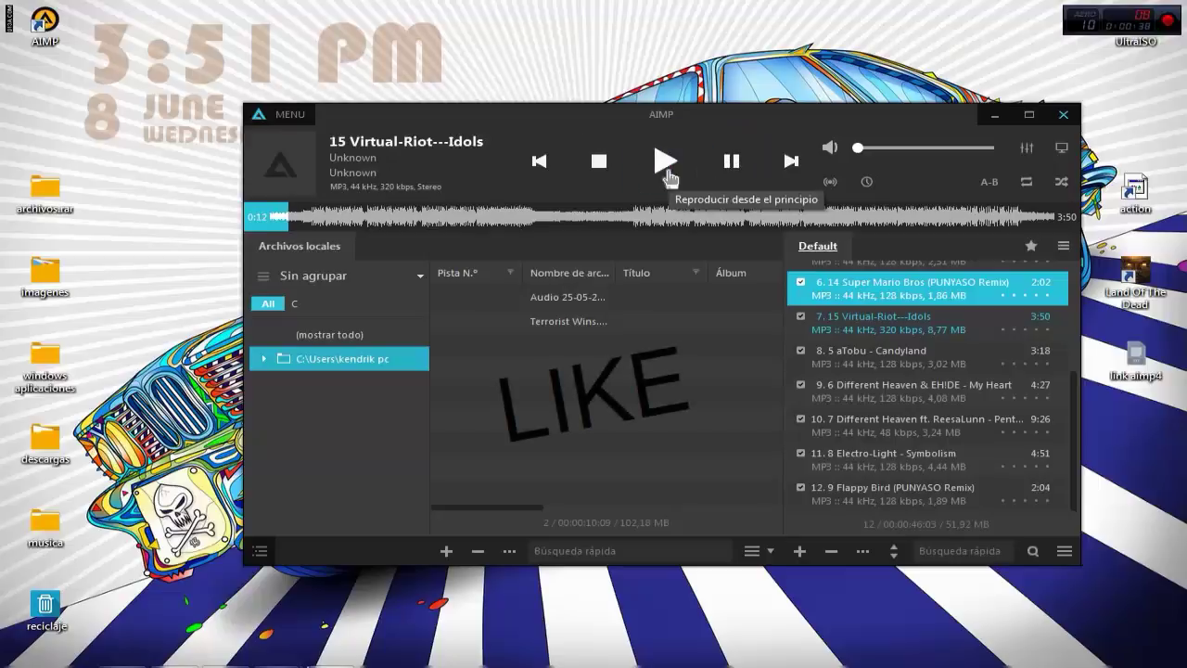
{"action": "left_click", "coordinate": [667, 174]}
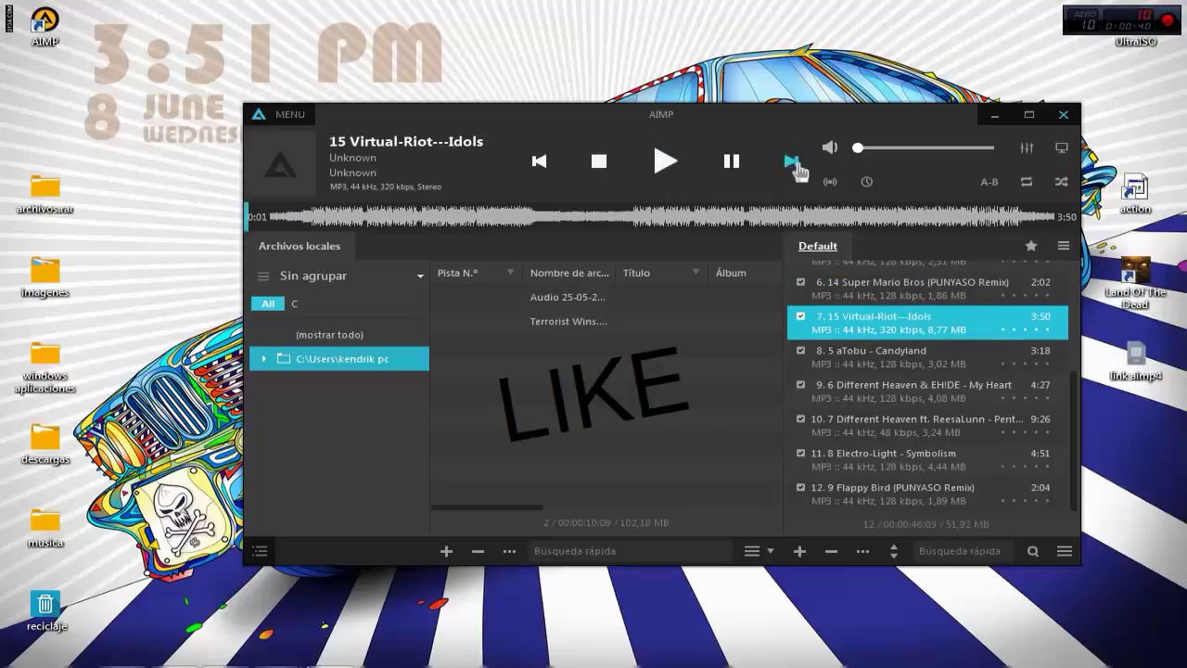
{"action": "left_click", "coordinate": [793, 165]}
Step: Arrange the musica folder beside the AIMP window and add 2 AaWindfall-Thefatrat from it to the Default playlist
{"action": "left_click_drag", "start_coordinate": [669, 151], "coordinate": [766, 139]}
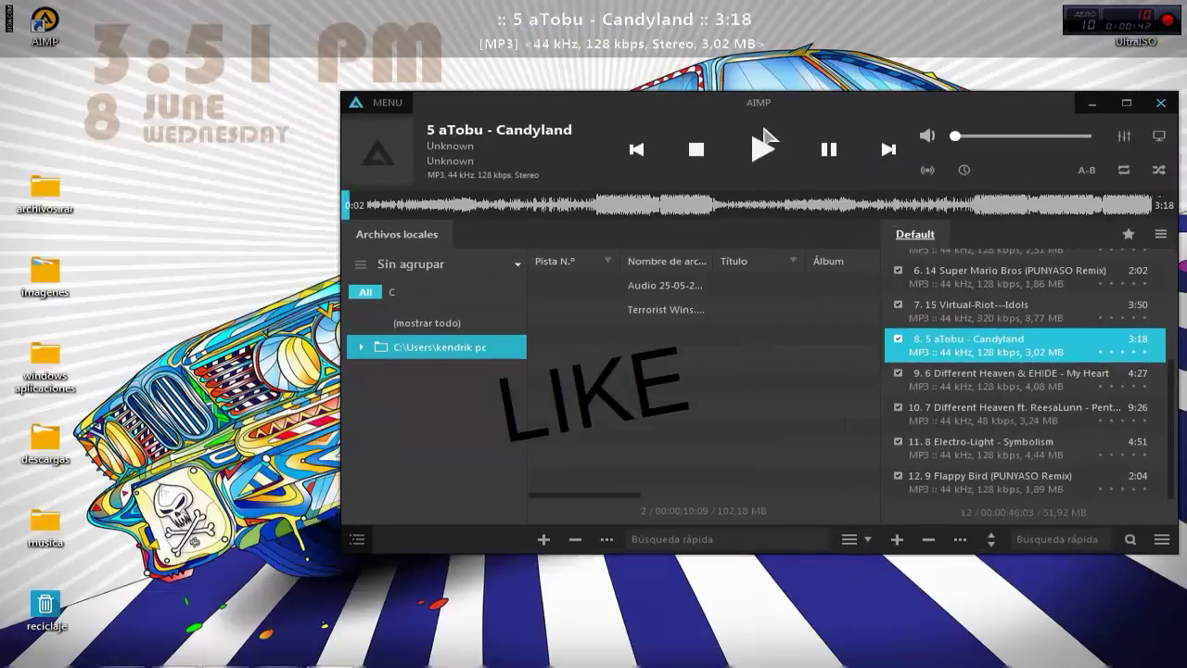
{"action": "double_click", "coordinate": [54, 525]}
{"action": "left_click", "coordinate": [1129, 11]}
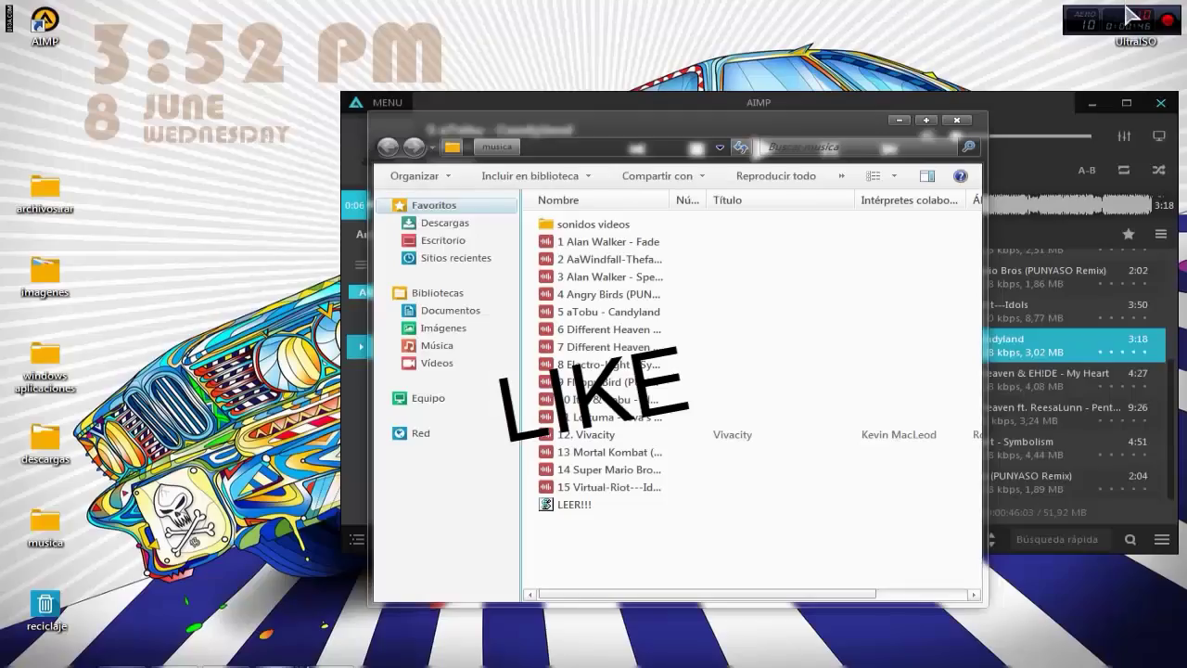
{"action": "left_click_drag", "start_coordinate": [705, 121], "coordinate": [328, 120]}
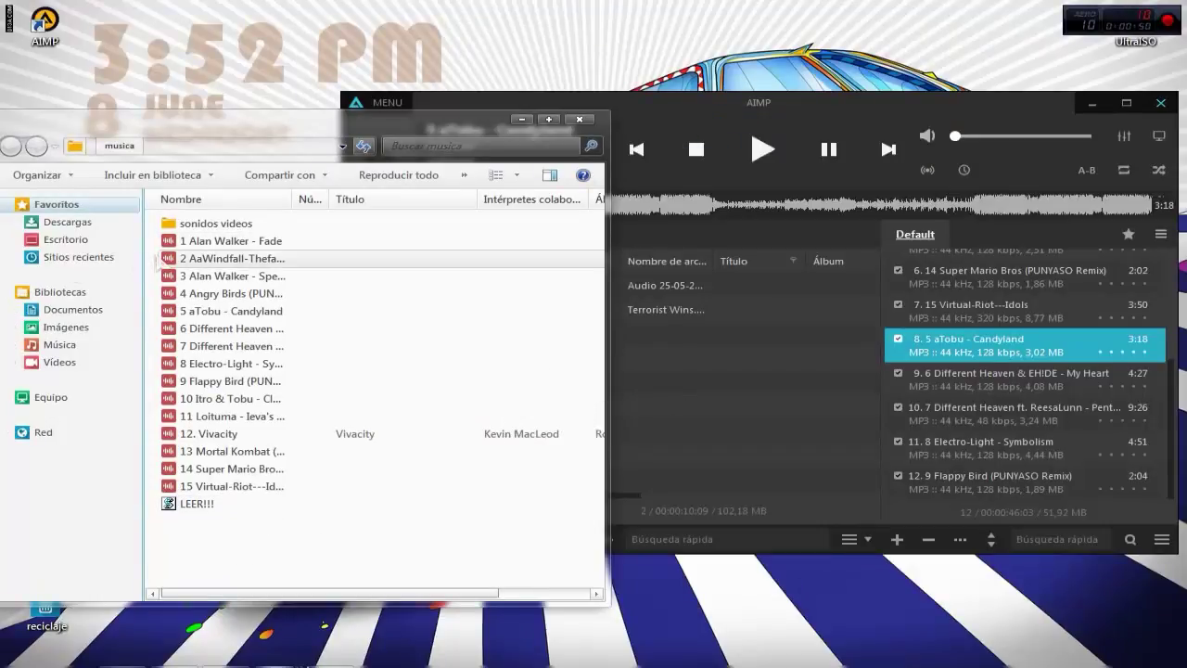
{"action": "left_click", "coordinate": [163, 260]}
{"action": "left_click_drag", "start_coordinate": [194, 266], "coordinate": [1026, 381]}
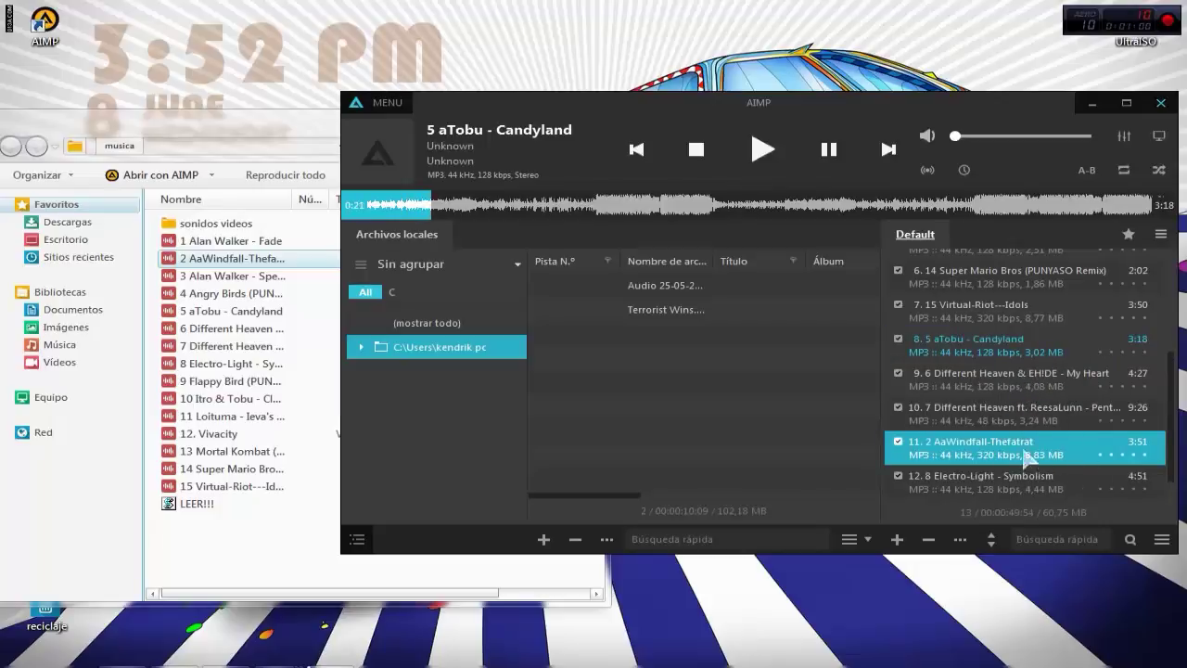
Step: Close AIMP and the musica folder, and bring up the Action! recorder window
{"action": "left_click", "coordinate": [1160, 102]}
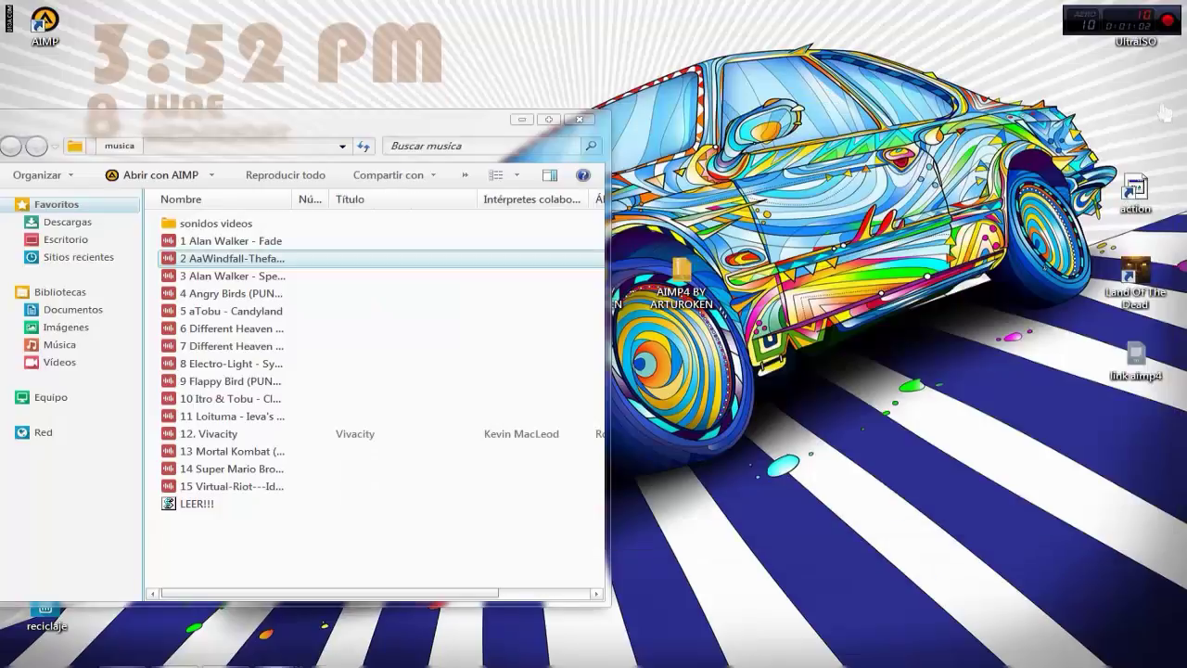
{"action": "key", "text": "alt+F4"}
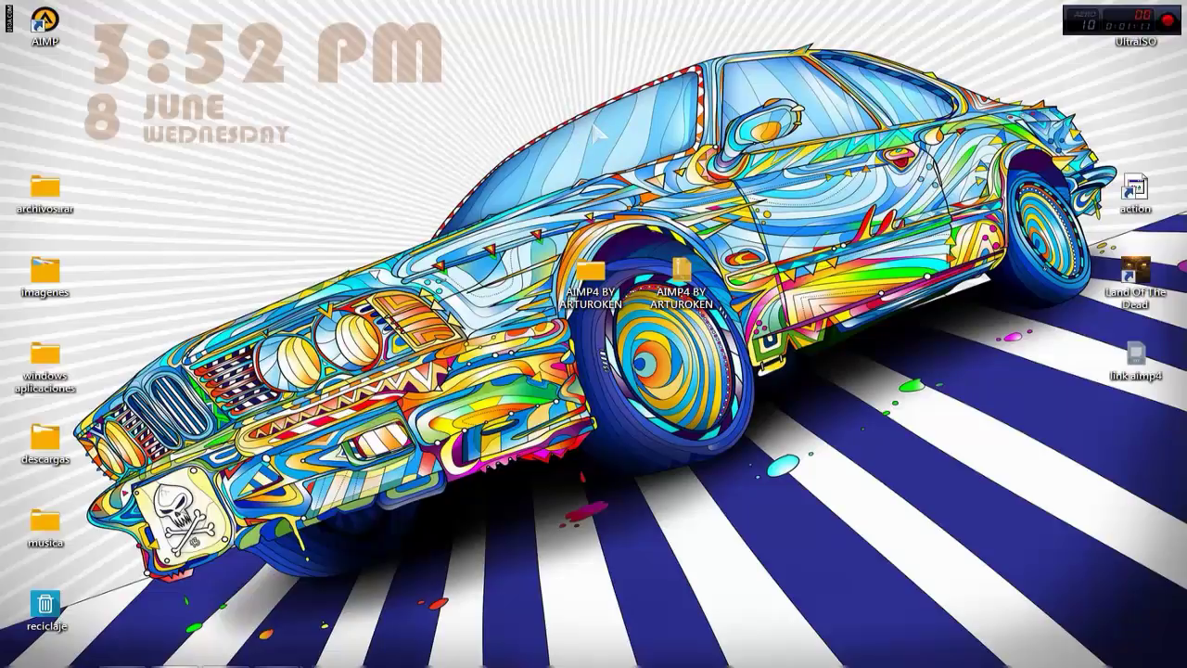
{"action": "left_click", "coordinate": [176, 653]}
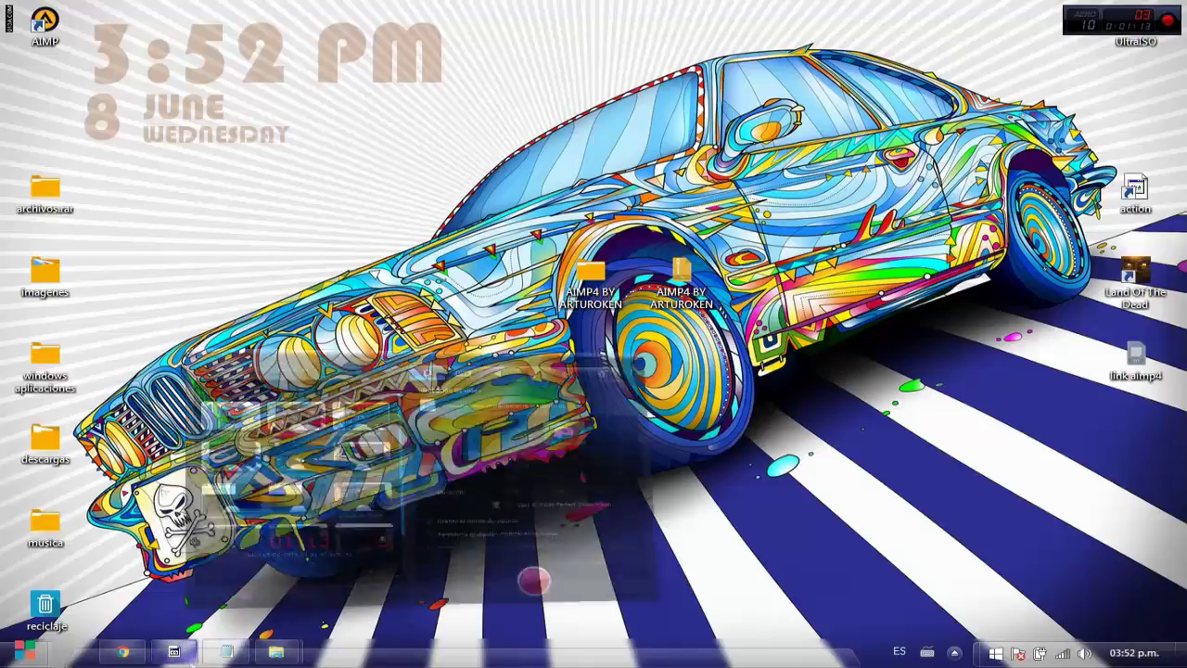